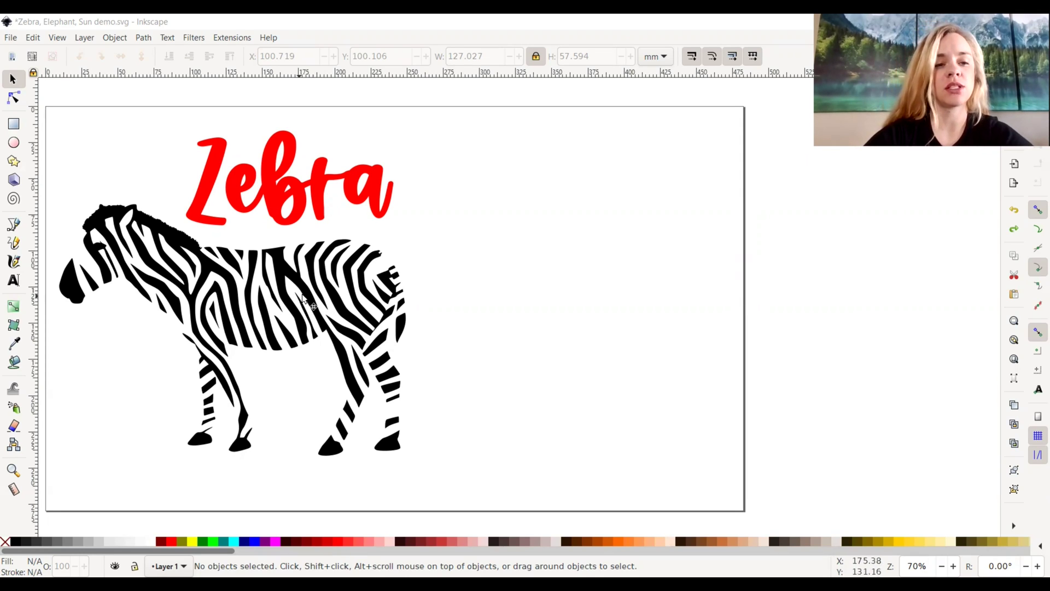
- Duplicate the red Zebra word and place the copy to the right of the original
click(348, 278)
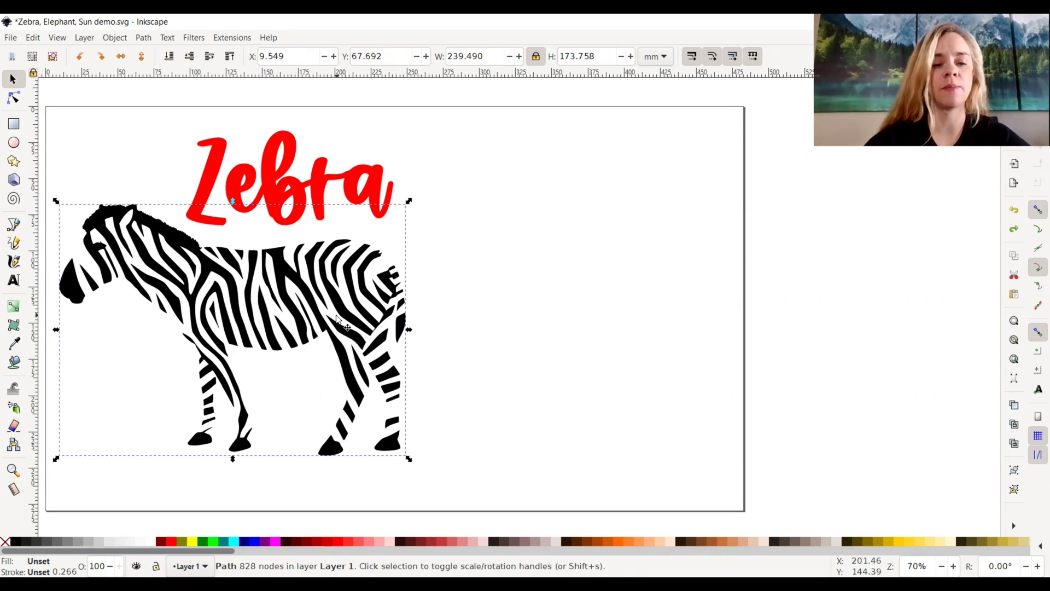
click(256, 168)
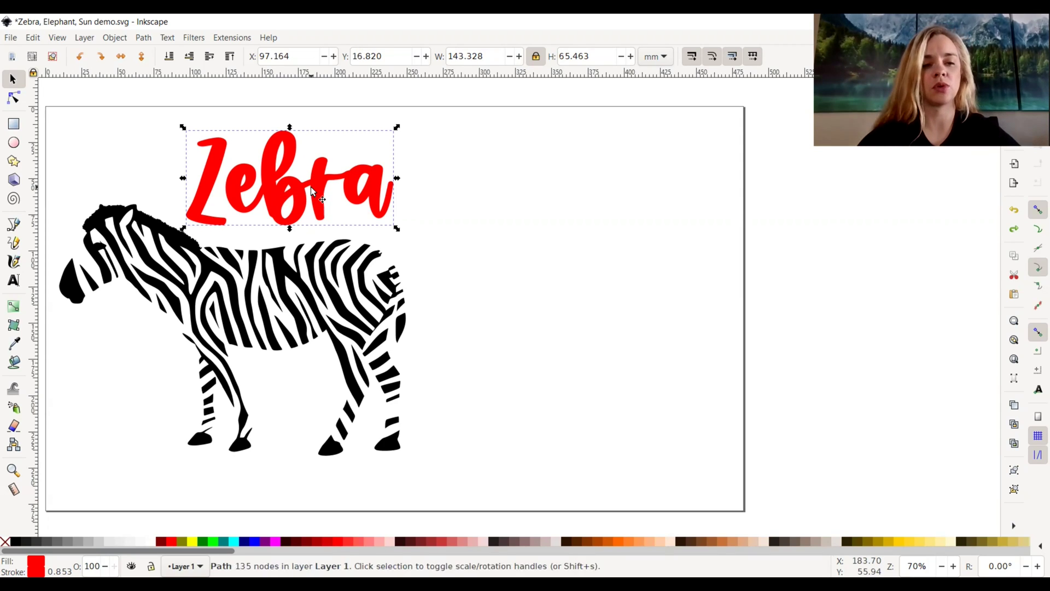
key(ctrl+d)
drag(311, 186, 514, 199)
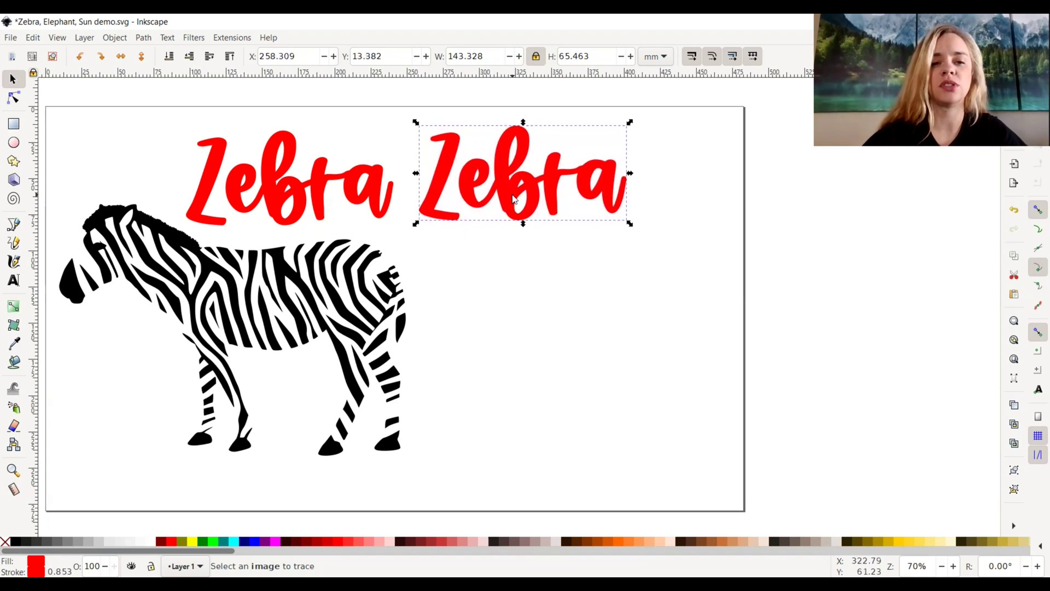
- Make the copy a red outline with no fill, shifting it slightly right
click(6, 542)
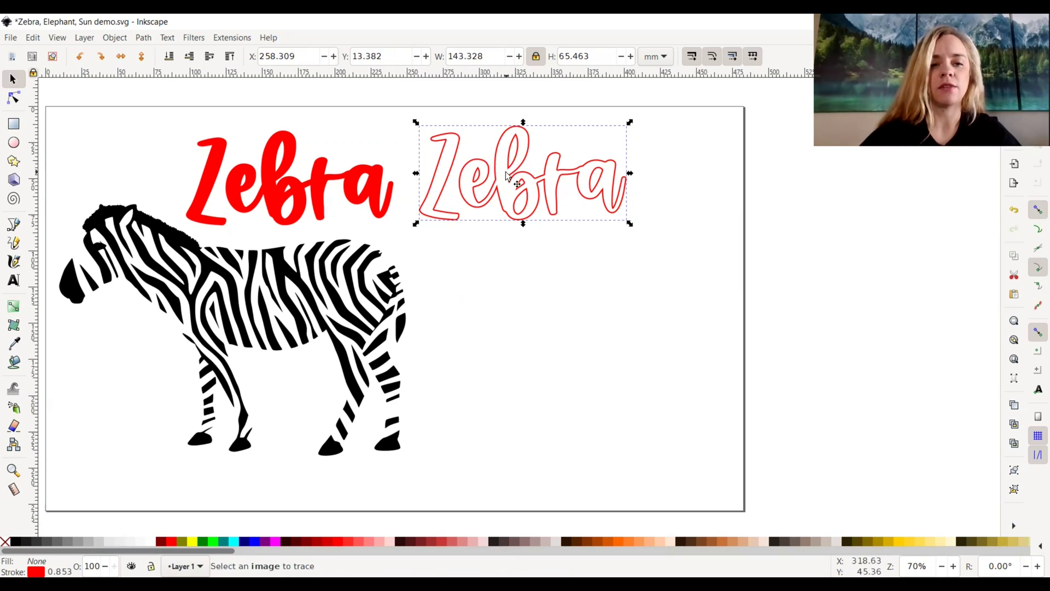
right_click(177, 539)
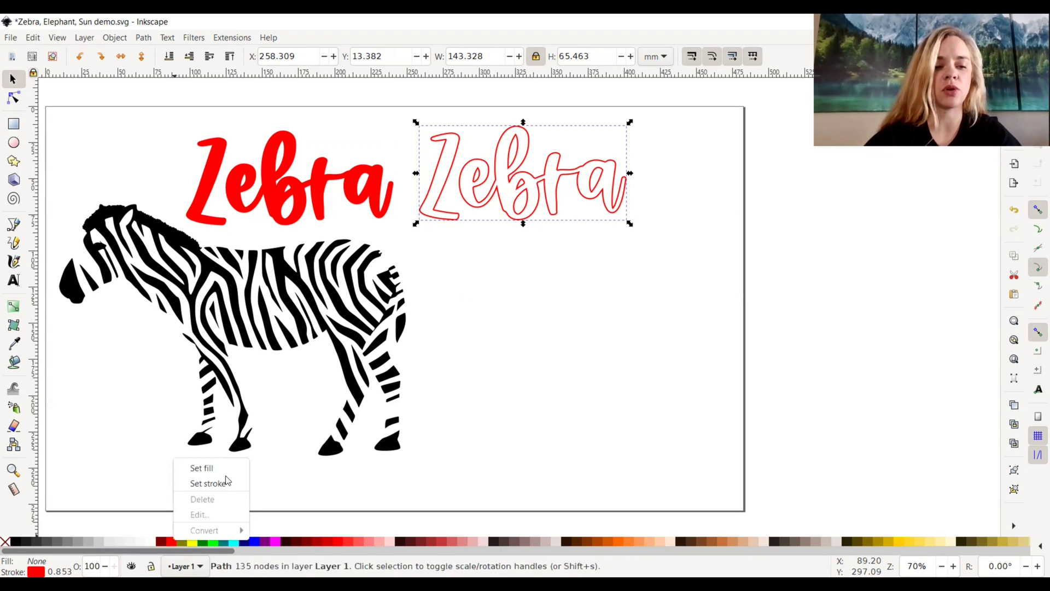
click(207, 483)
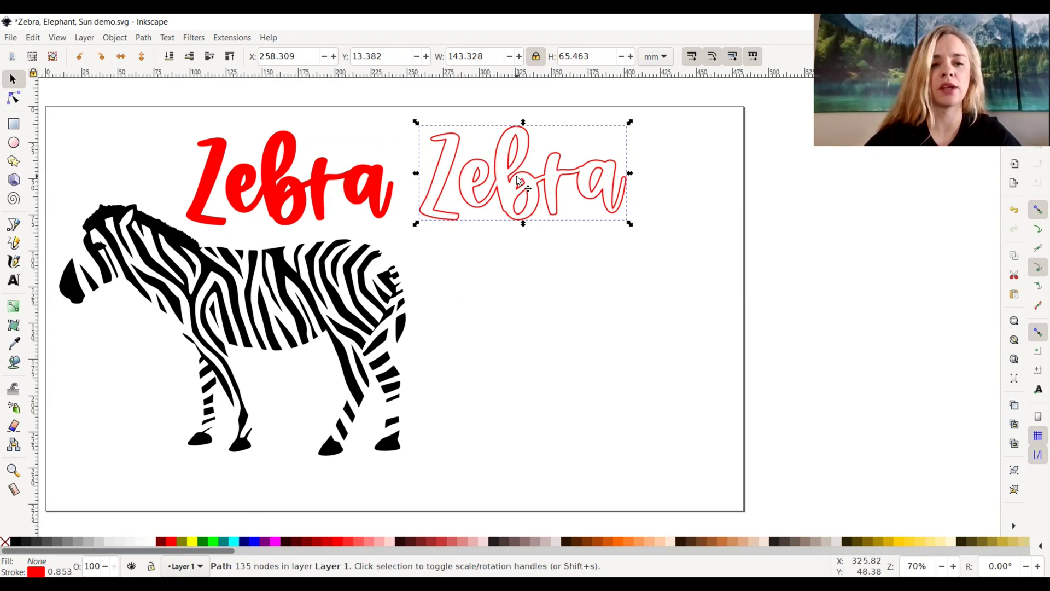
drag(517, 179, 522, 179)
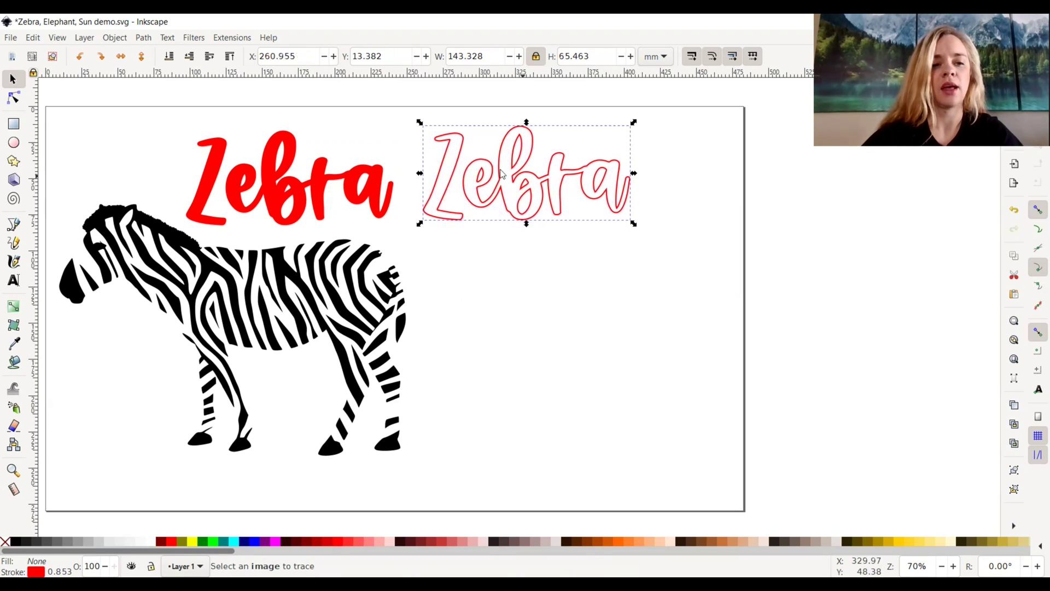
click(280, 170)
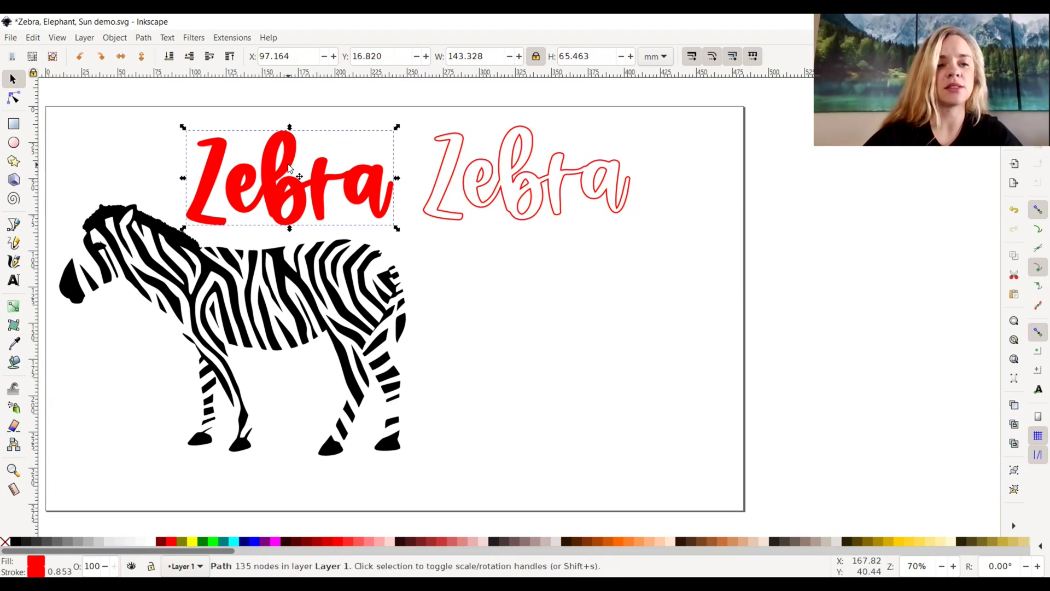
- Drag the solid red Zebra onto the zebra's body, nudge it into place, and select both objects
drag(283, 163, 271, 280)
key(Down)
key(Right)
key(Right)
key(Right)
key(Right)
key(Right)
key(Right)
key(Right)
key(Right)
key(Right)
key(Right)
key(Right)
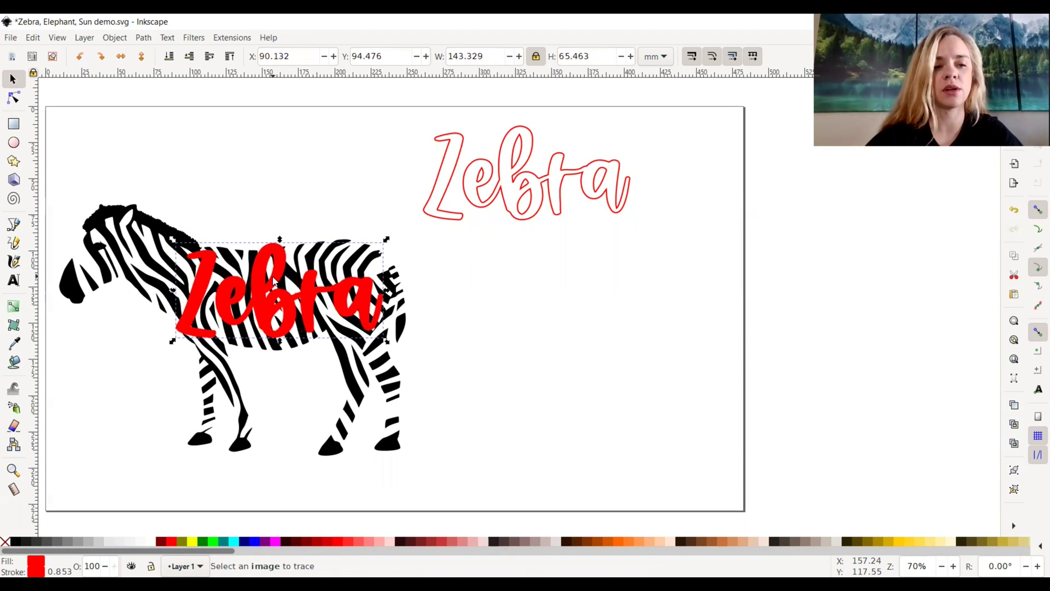
key(Down)
key(Down)
key(Down)
key(Right)
key(Right)
key(Right)
key(Right)
key(Right)
key(Right)
key(Right)
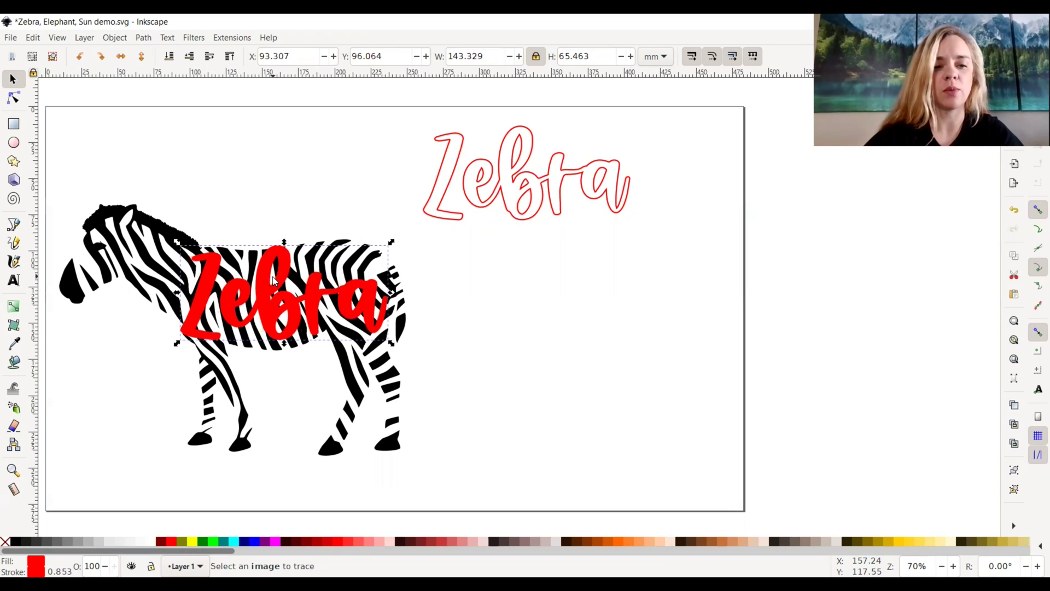
key(Down)
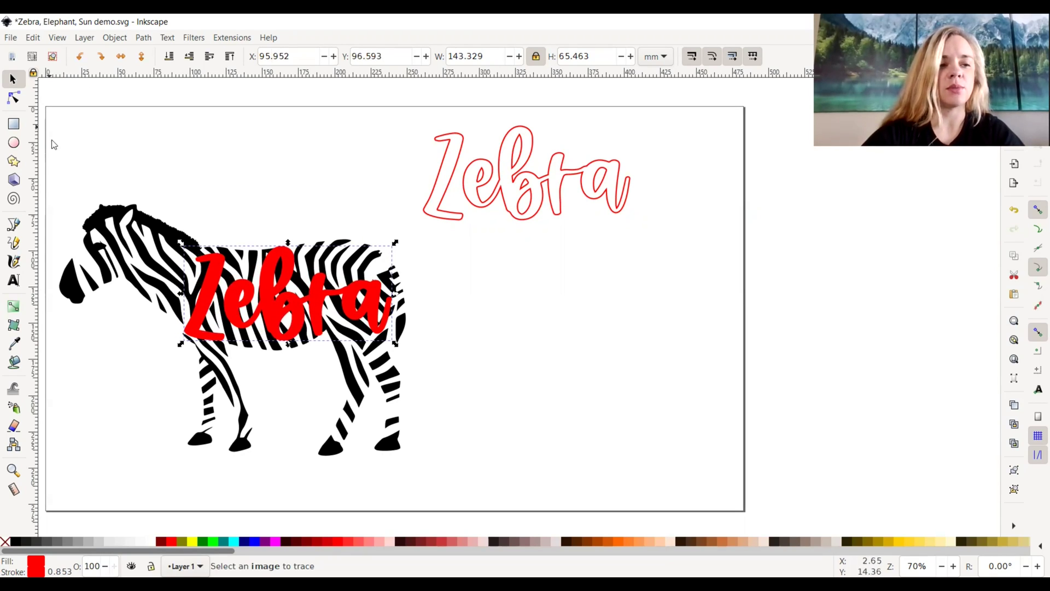
drag(49, 128, 430, 487)
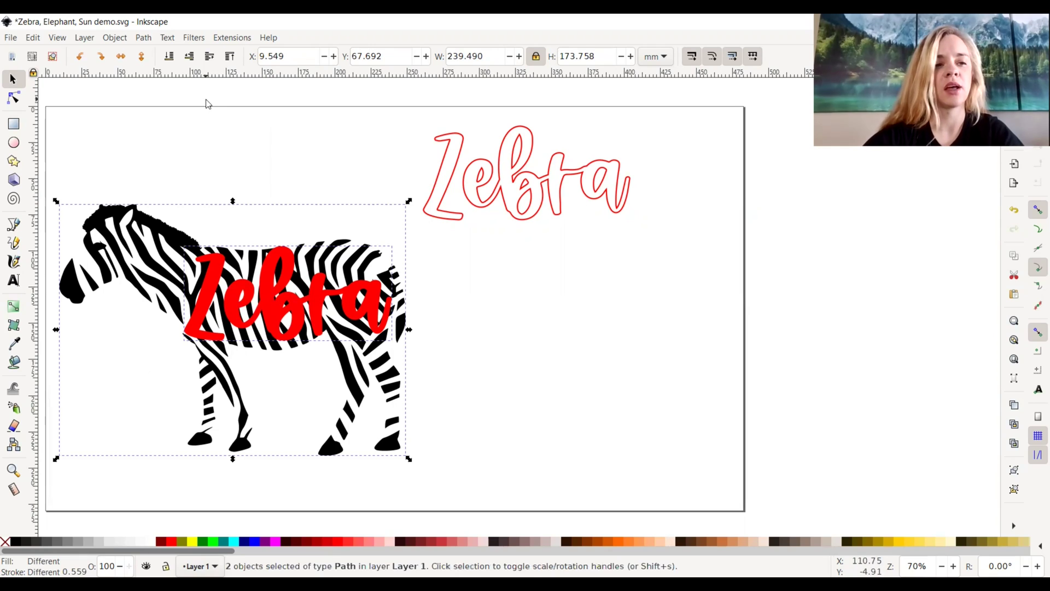
click(144, 38)
- Apply Path > Intersection for black-striped letters, then drag them toward the red outline
click(172, 133)
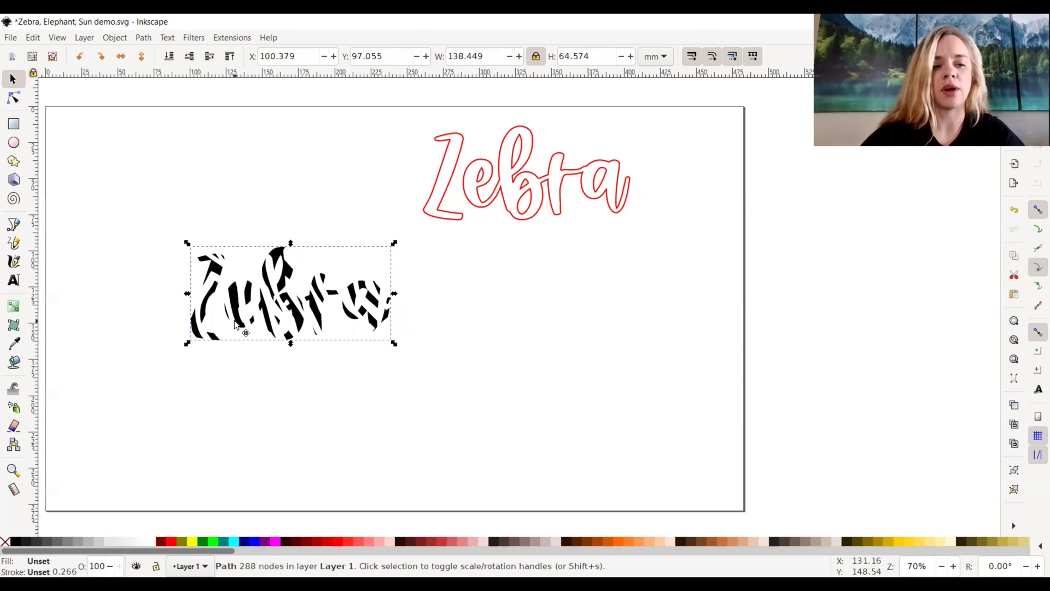
drag(235, 324, 481, 205)
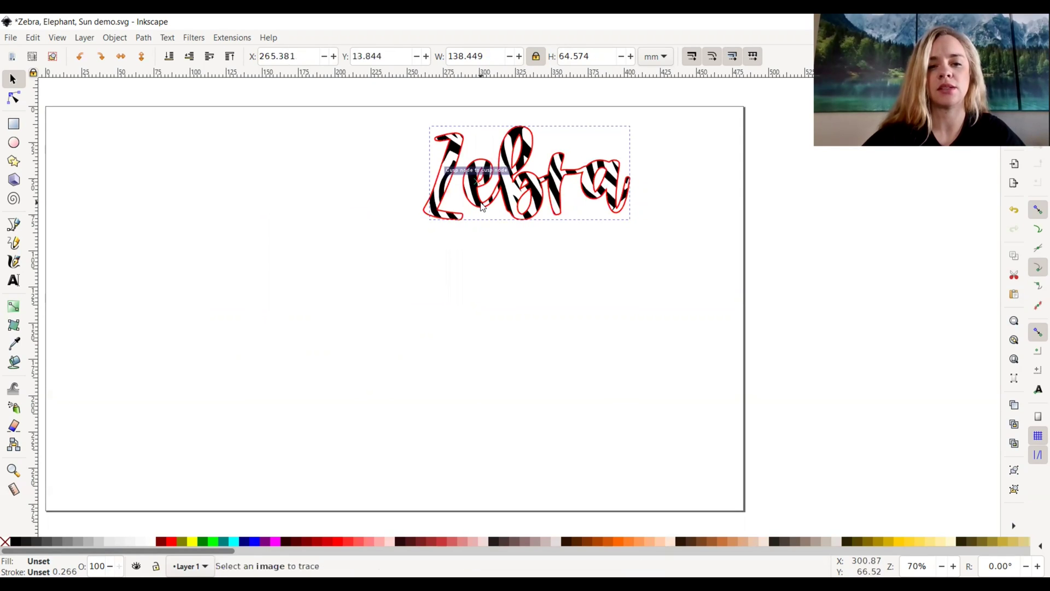
- Align the striped letters in the red outline and scale both to 204.561 × 93.429 mm
drag(695, 313, 366, 82)
drag(468, 199, 262, 256)
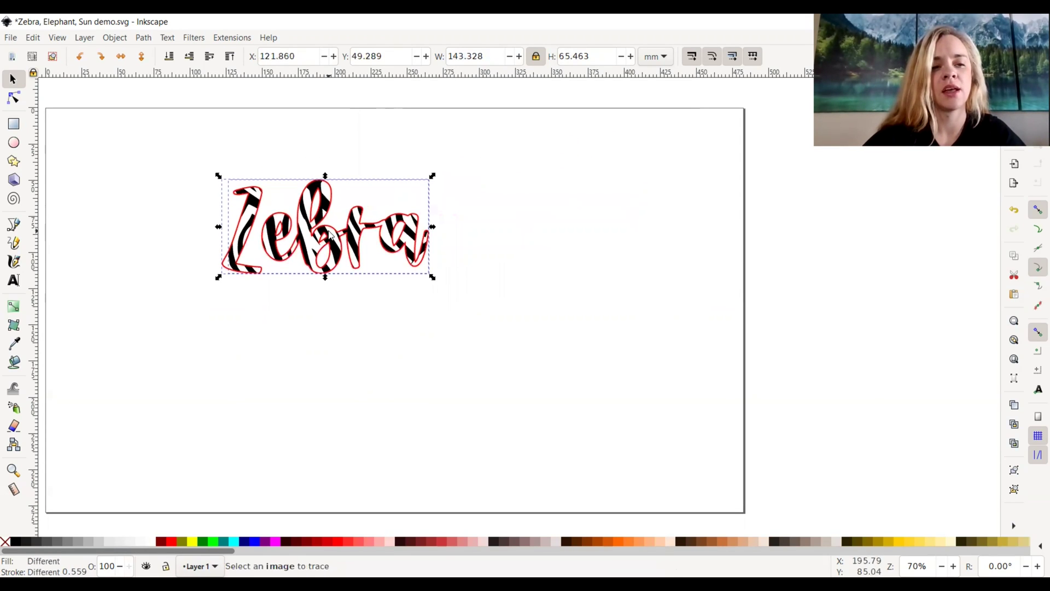
click(429, 310)
drag(180, 143, 516, 369)
drag(449, 288, 521, 320)
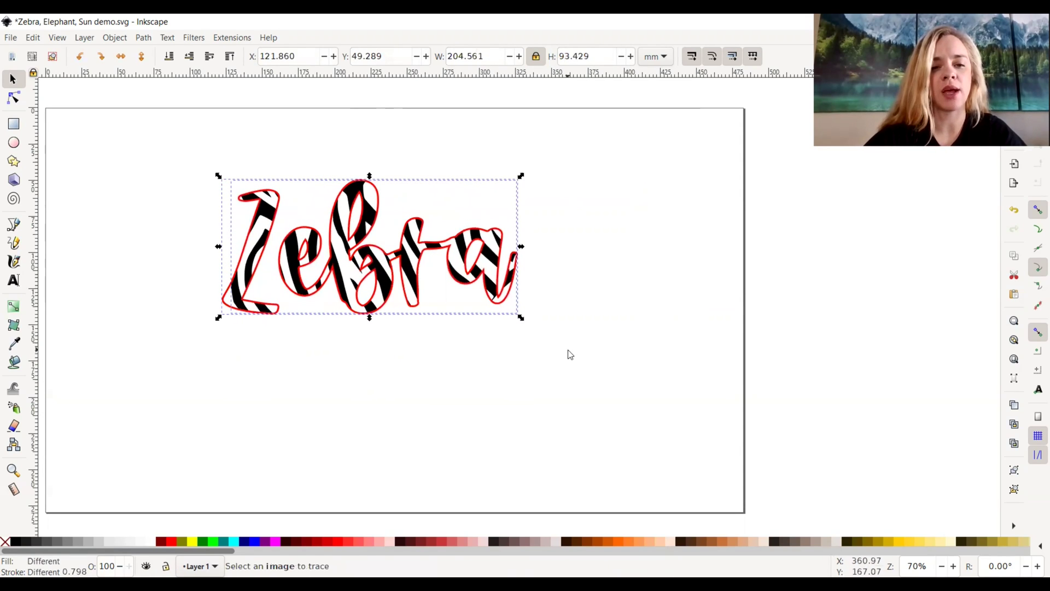
click(402, 351)
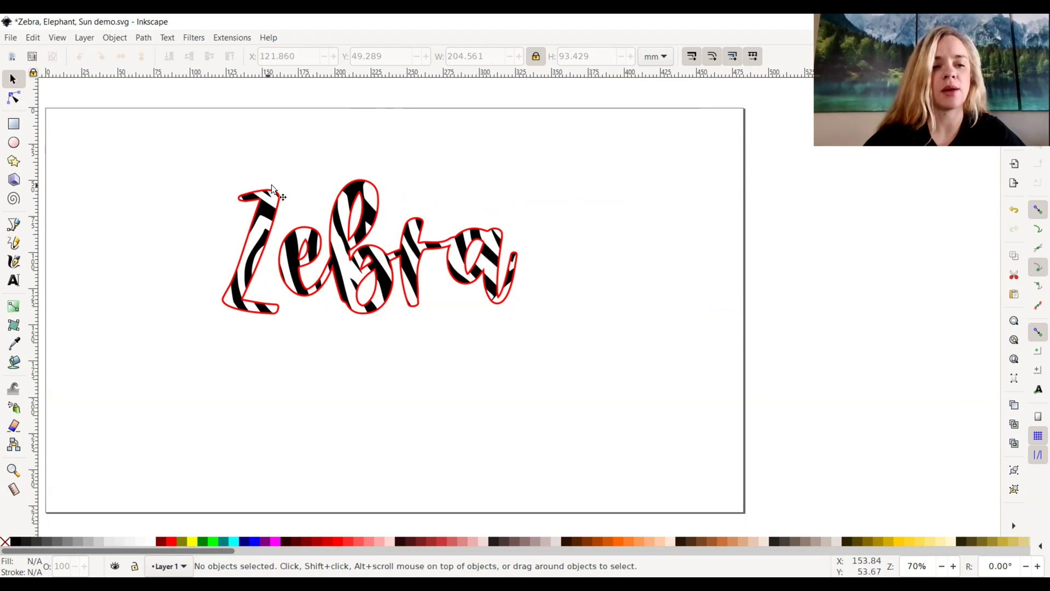
click(265, 219)
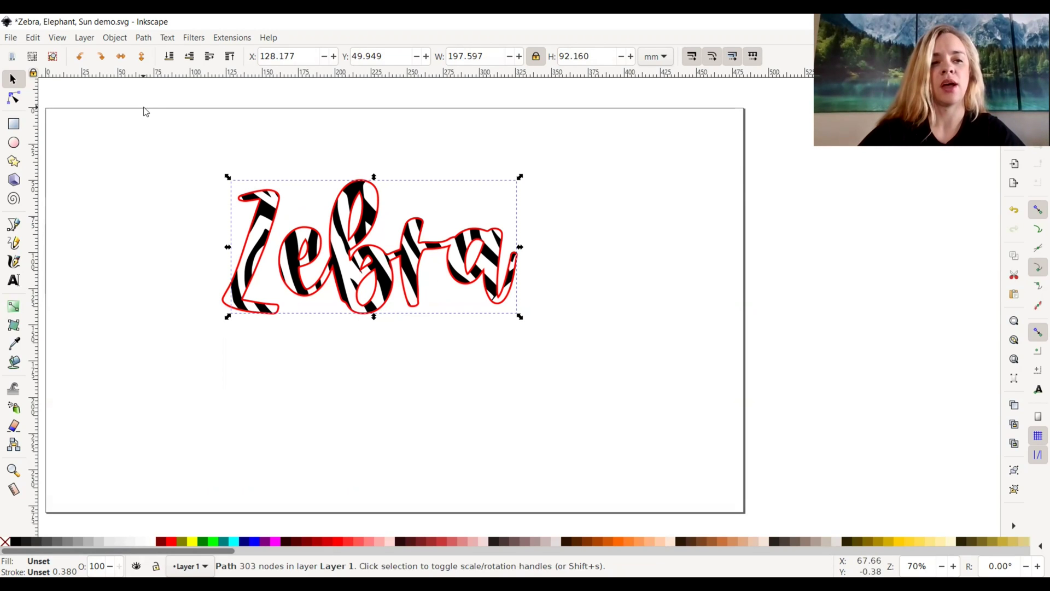
click(144, 38)
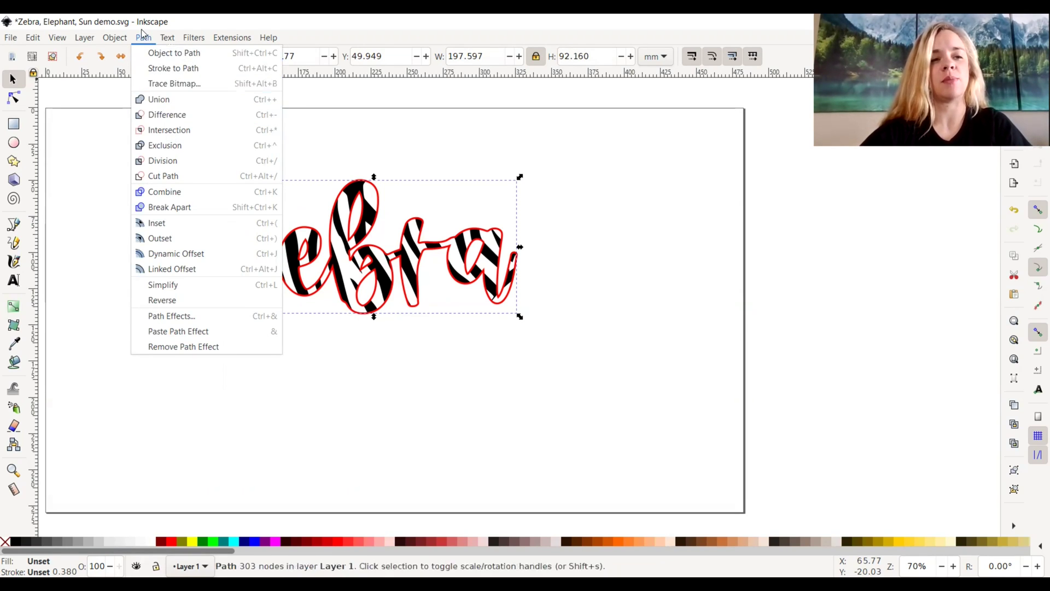
click(598, 239)
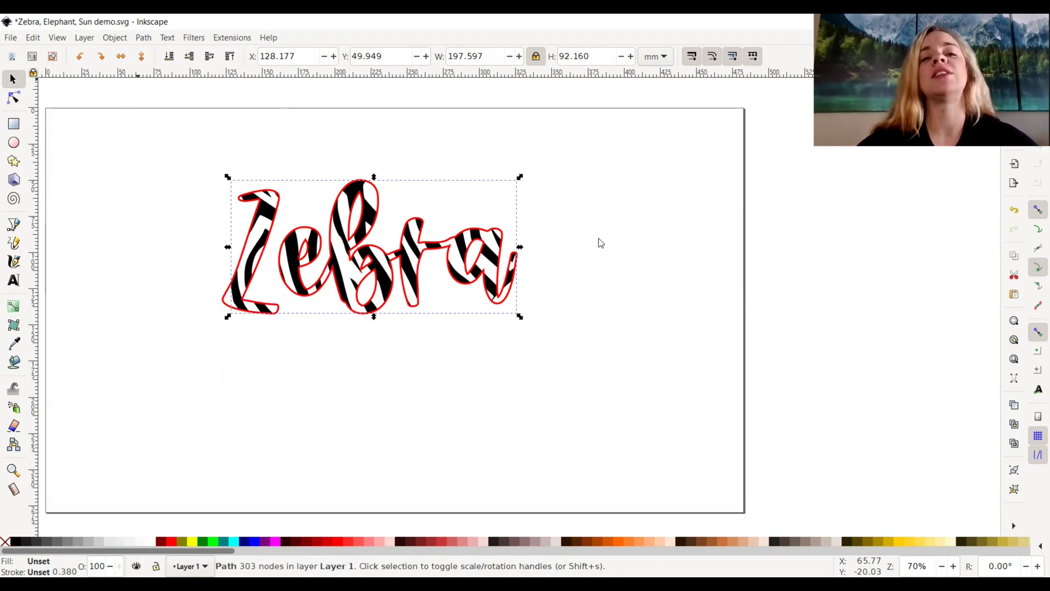